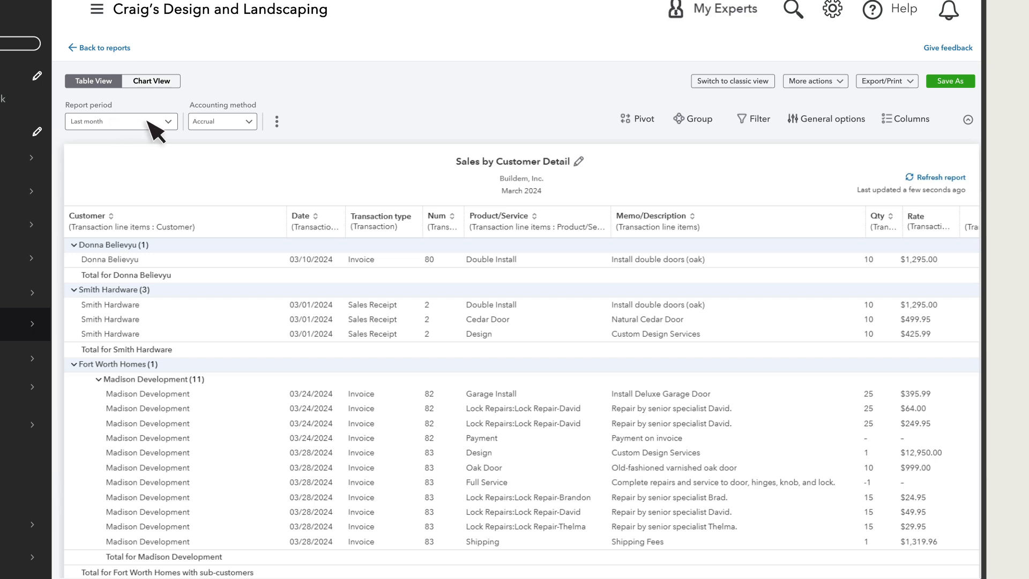
# Set the report period to This year to date and the accounting method to Accrual
pyautogui.click(167, 122)
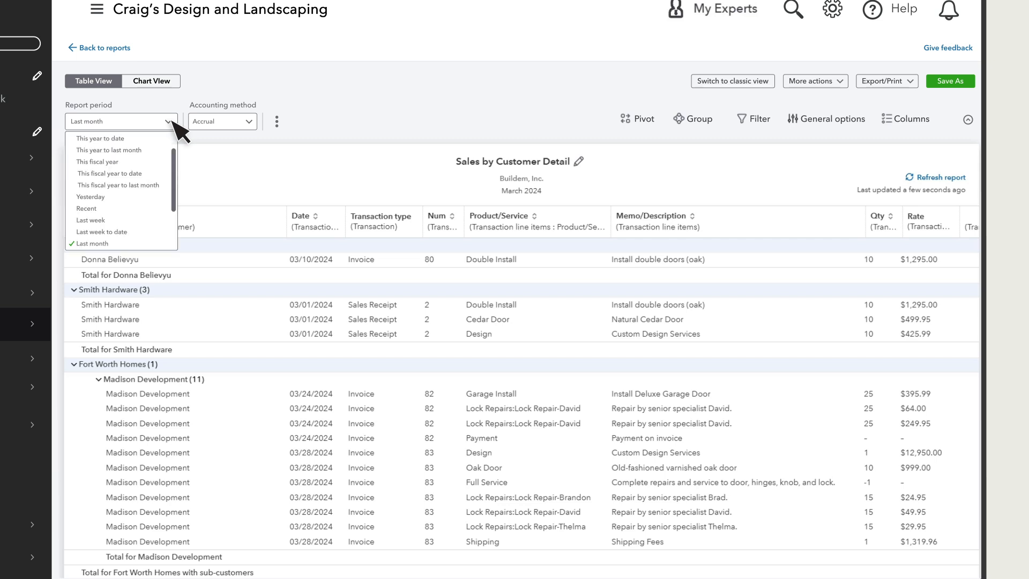
pyautogui.click(118, 139)
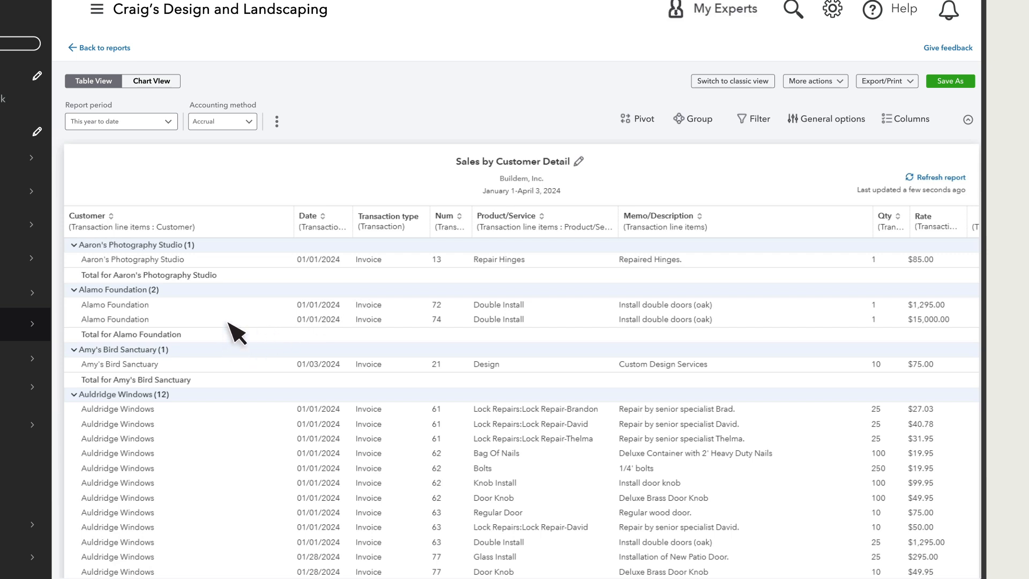
pyautogui.click(242, 122)
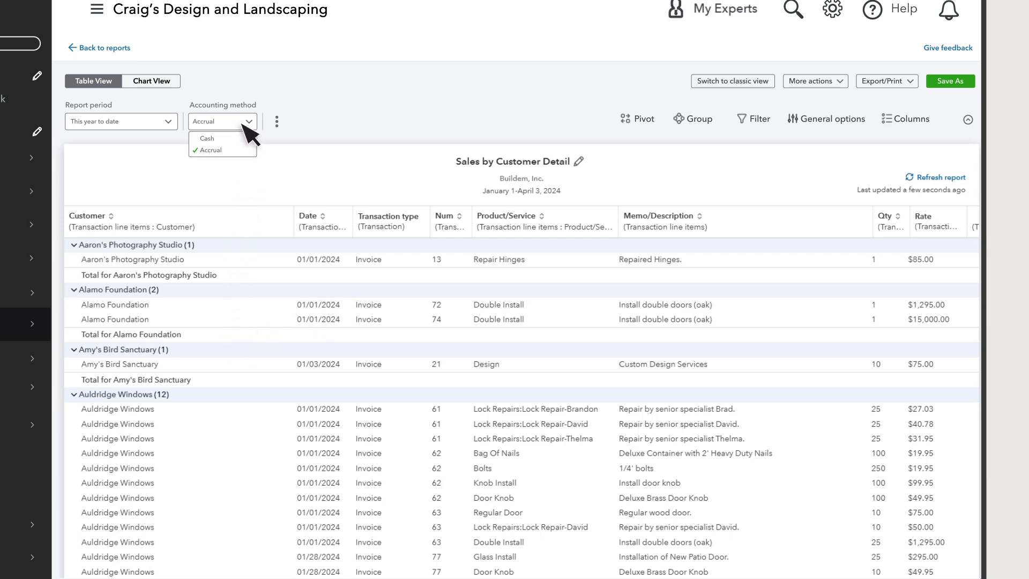
pyautogui.click(226, 152)
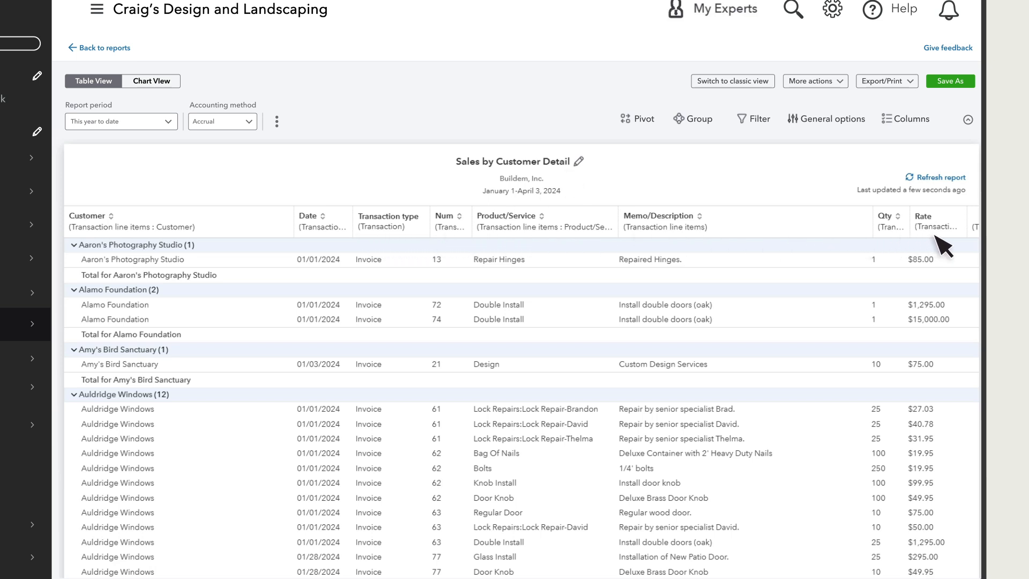
# Remove the Transaction type, Num and Memo/Description columns from the report
pyautogui.click(910, 121)
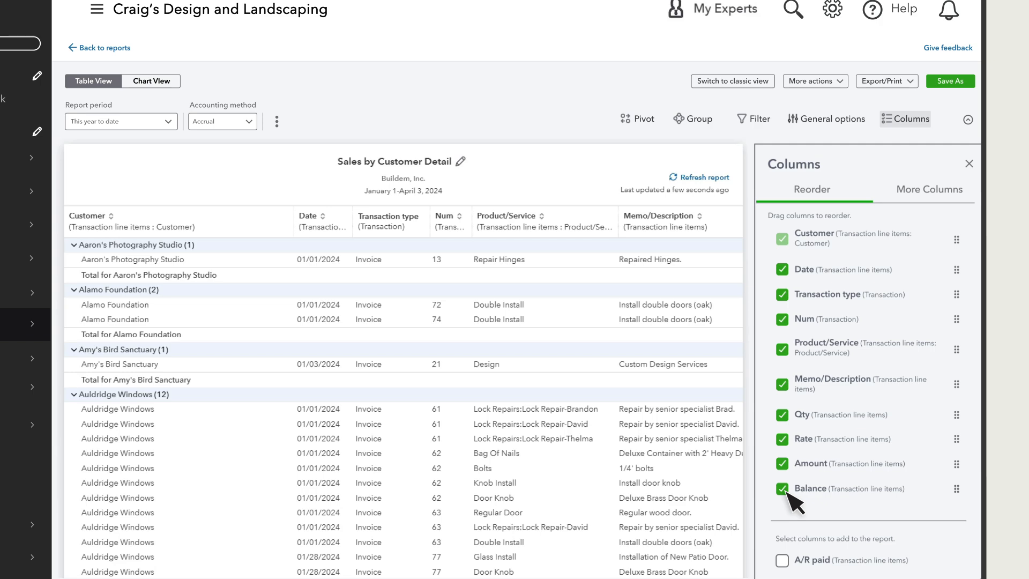
pyautogui.click(782, 294)
pyautogui.click(782, 296)
pyautogui.click(783, 331)
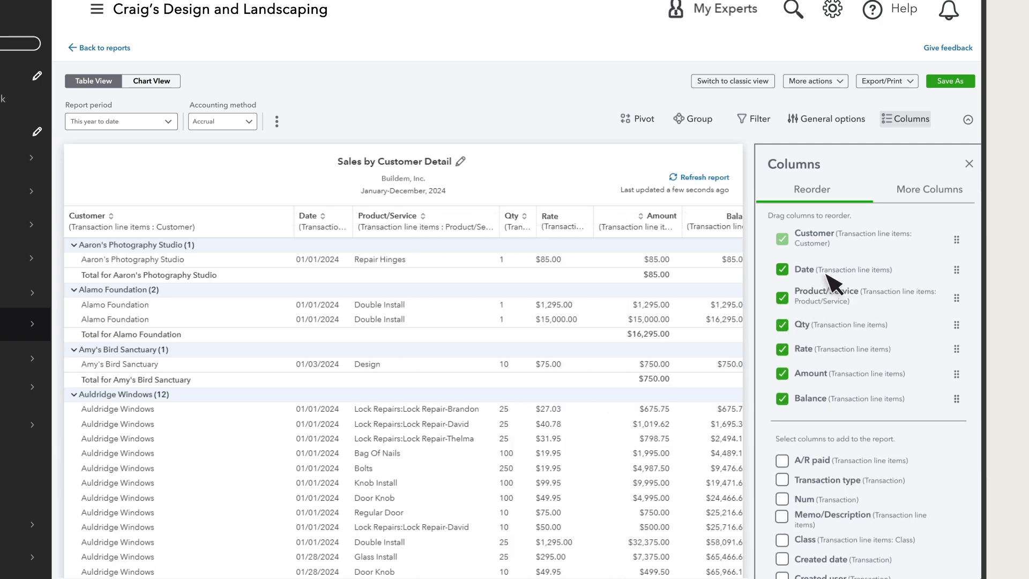
# Move the Date column between Amount and Balance, check the additional columns on offer, and finish column editing
pyautogui.moveTo(826, 275); pyautogui.dragTo(829, 385)
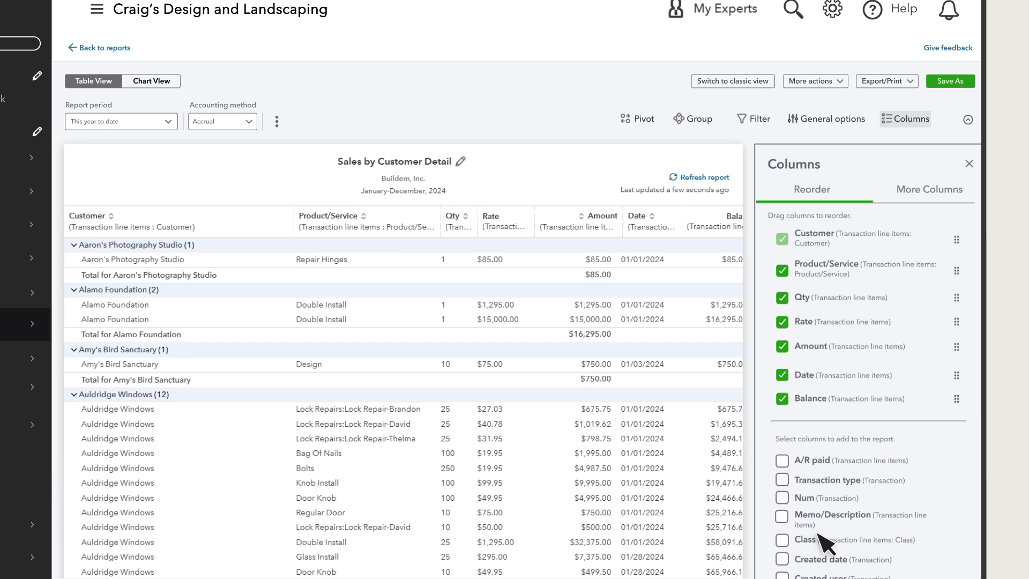
pyautogui.click(929, 194)
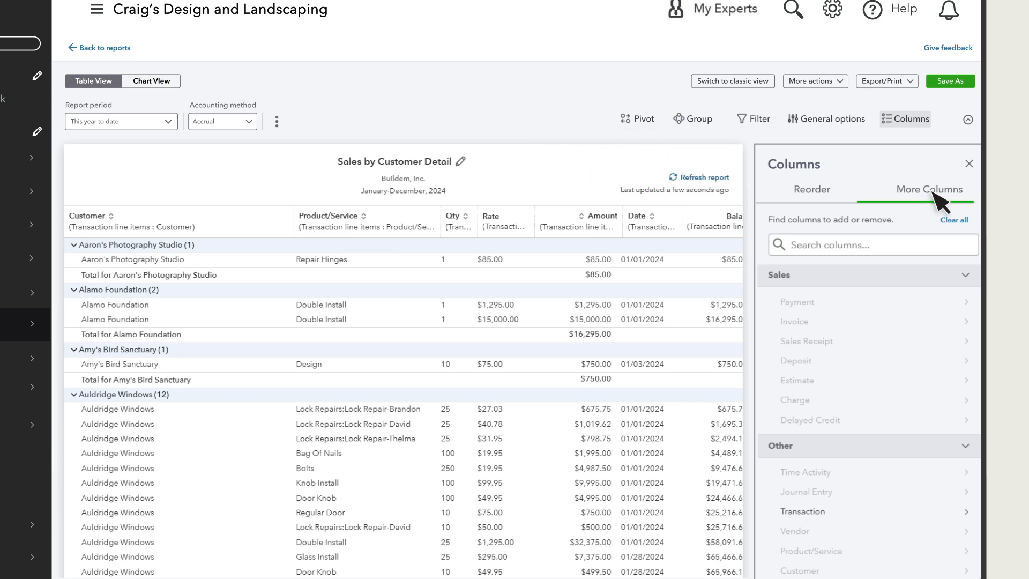
pyautogui.click(971, 164)
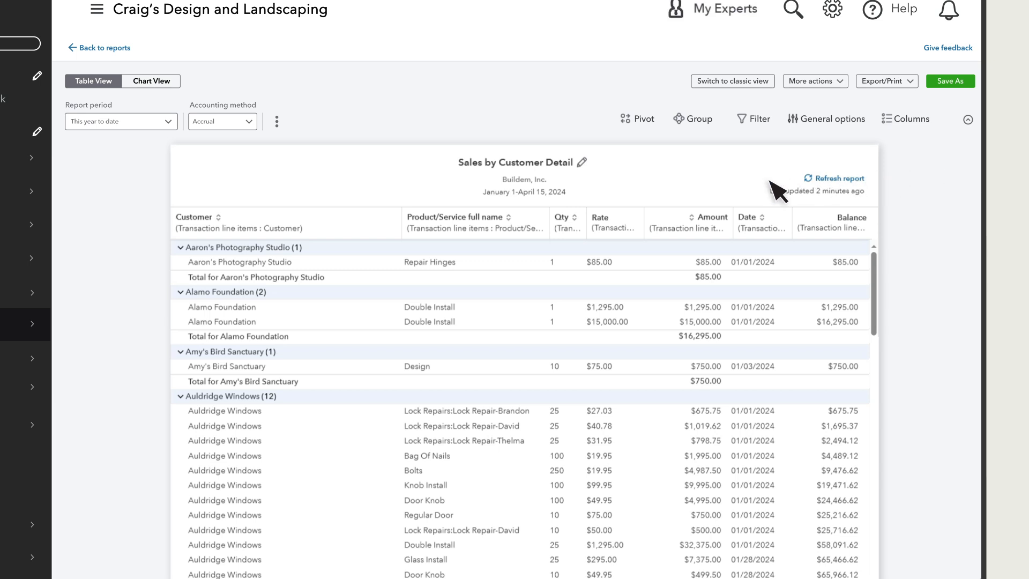
# Collapse all customer groups in the report and expand only the Auldridge Windows group
pyautogui.scroll(-2, 229, 224)
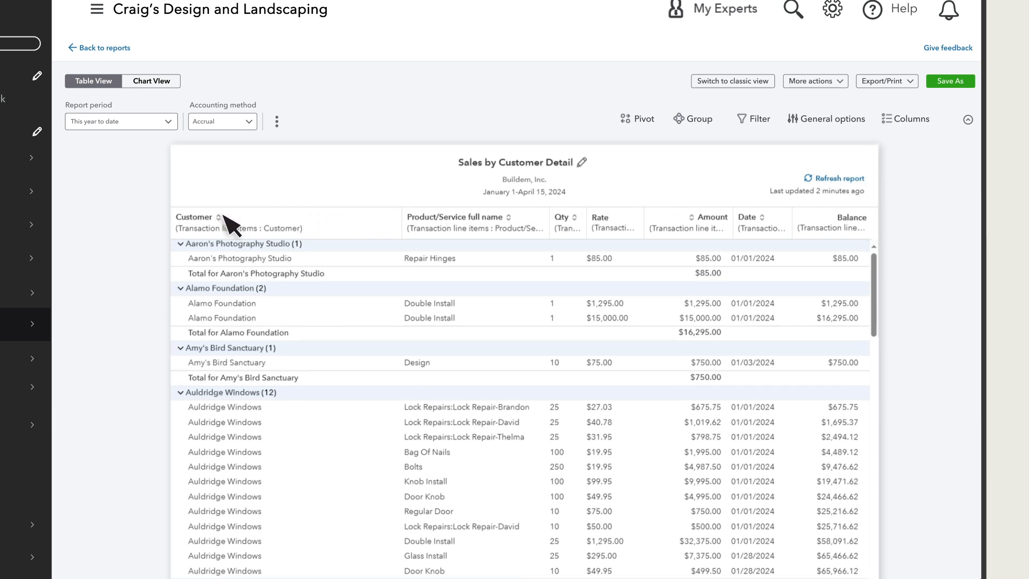
pyautogui.scroll(-3, 230, 224)
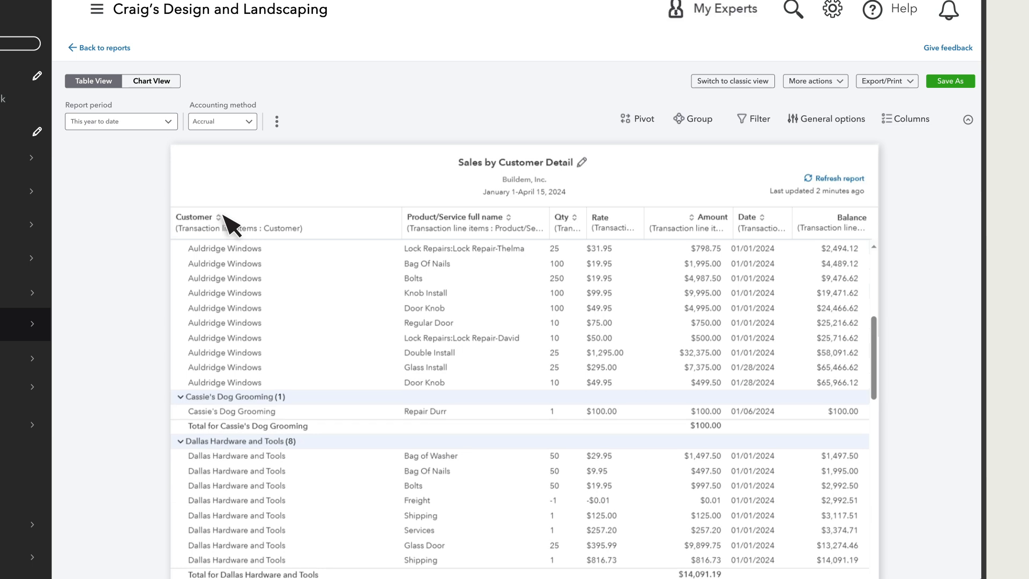
pyautogui.click(280, 123)
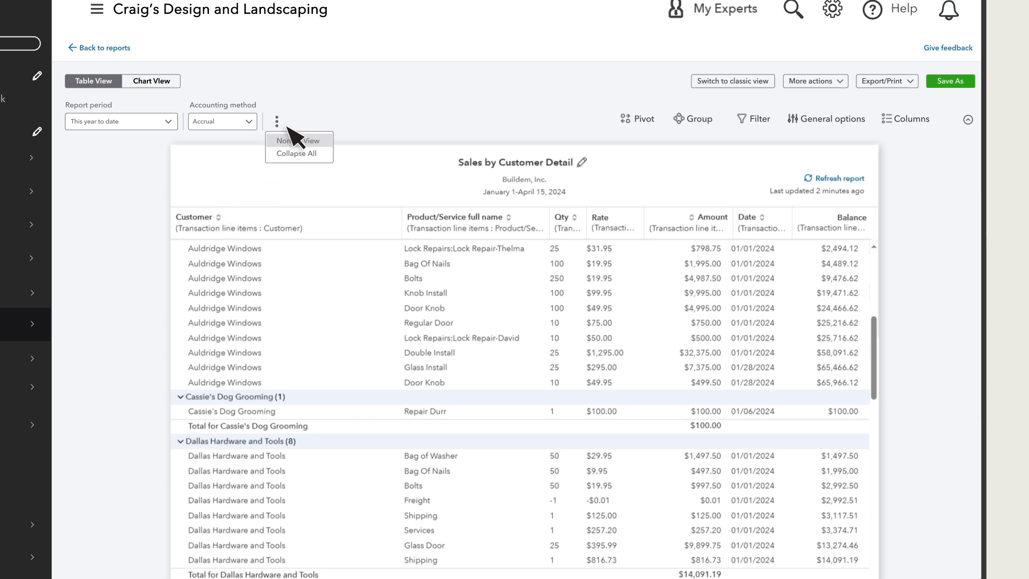
pyautogui.click(297, 154)
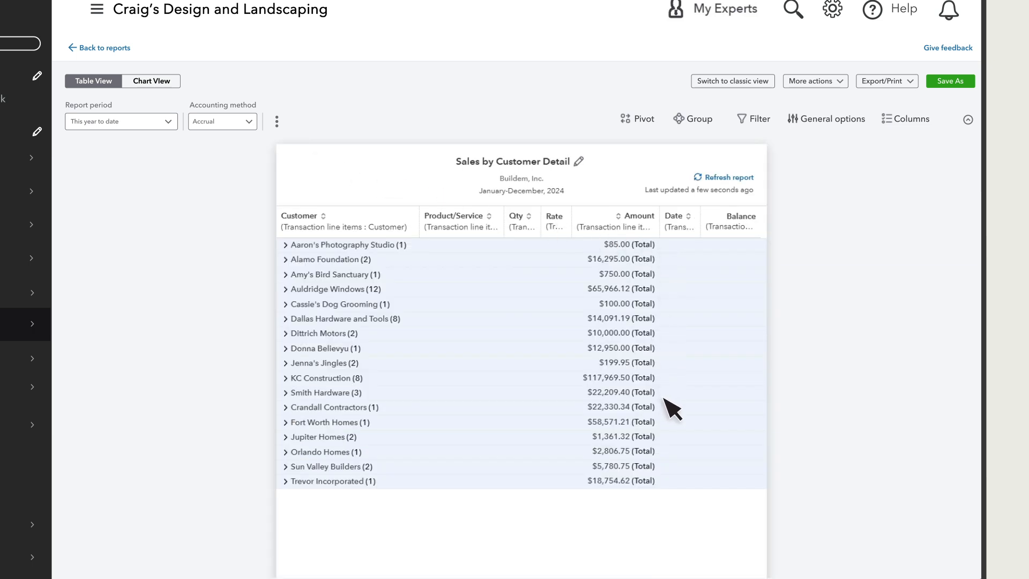
pyautogui.click(287, 289)
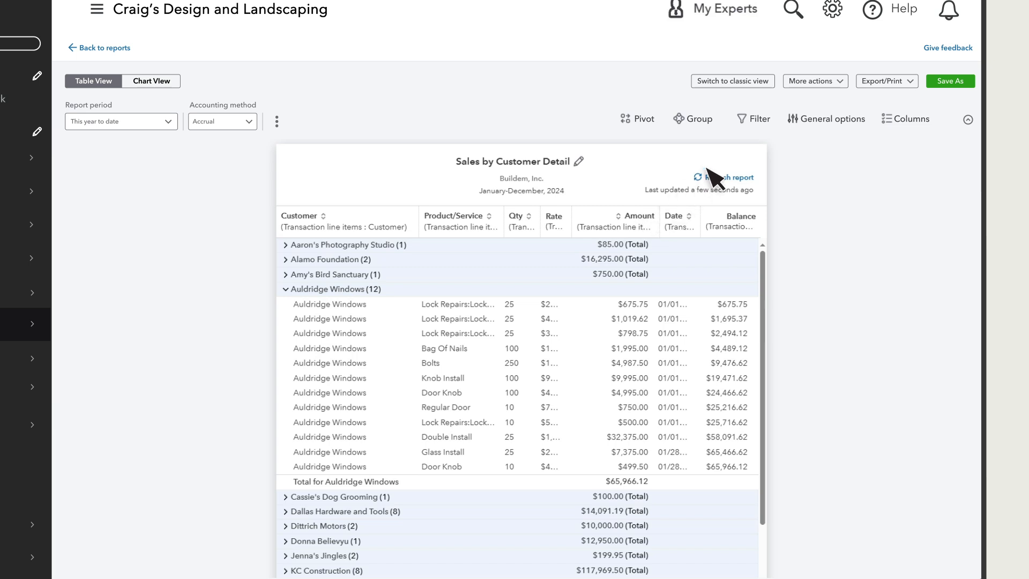
# Filter the report to transaction lines whose Amount is greater than 500
pyautogui.click(757, 120)
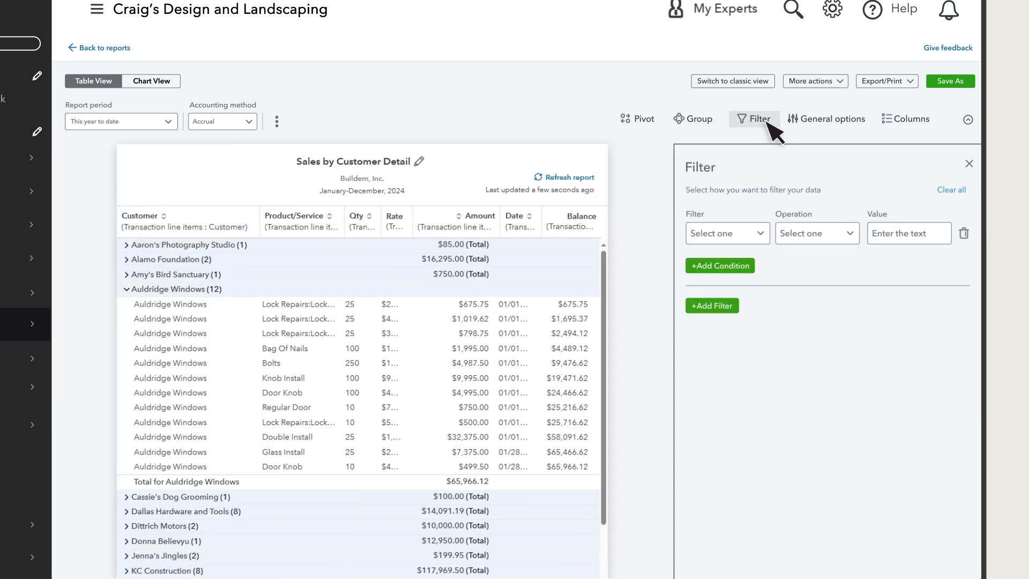
pyautogui.click(758, 233)
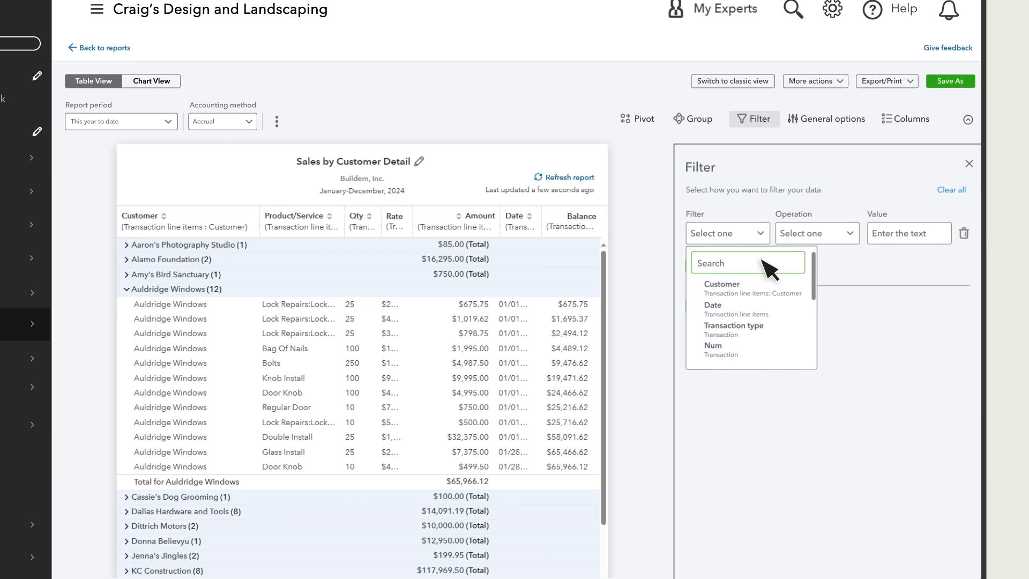
pyautogui.write('Amount')
pyautogui.click(735, 289)
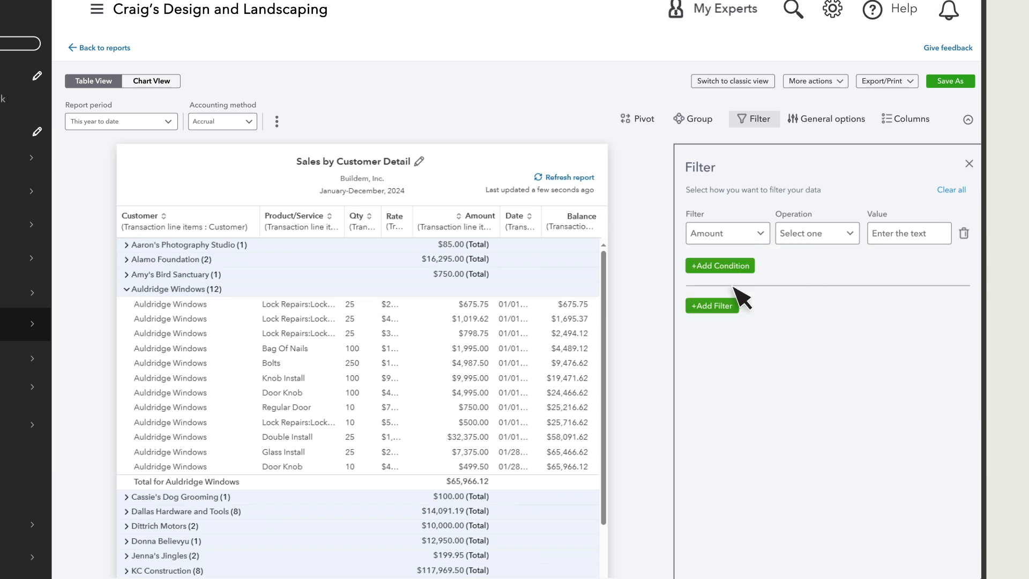
pyautogui.click(851, 242)
pyautogui.click(863, 284)
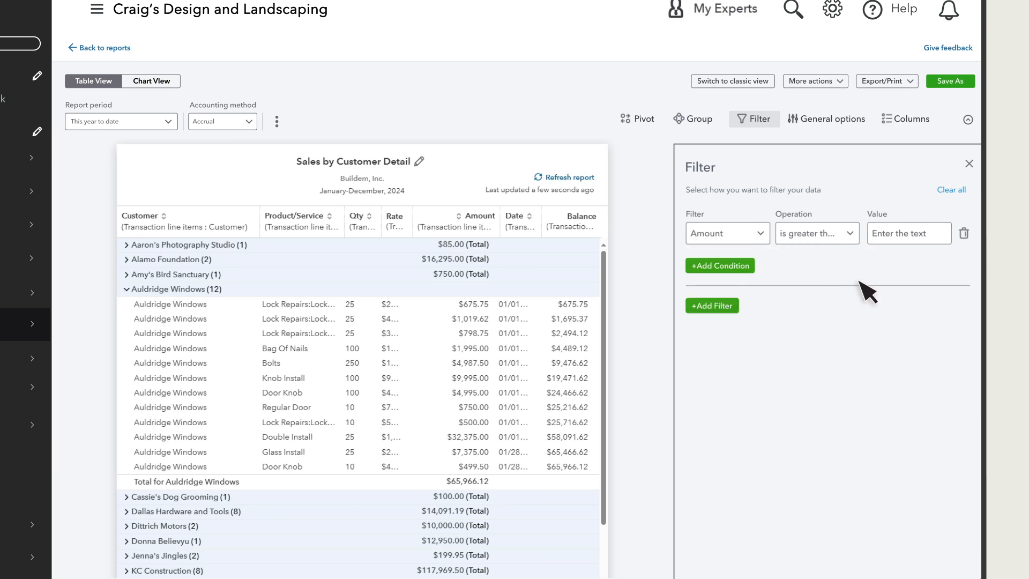
pyautogui.click(928, 239)
pyautogui.write('500')
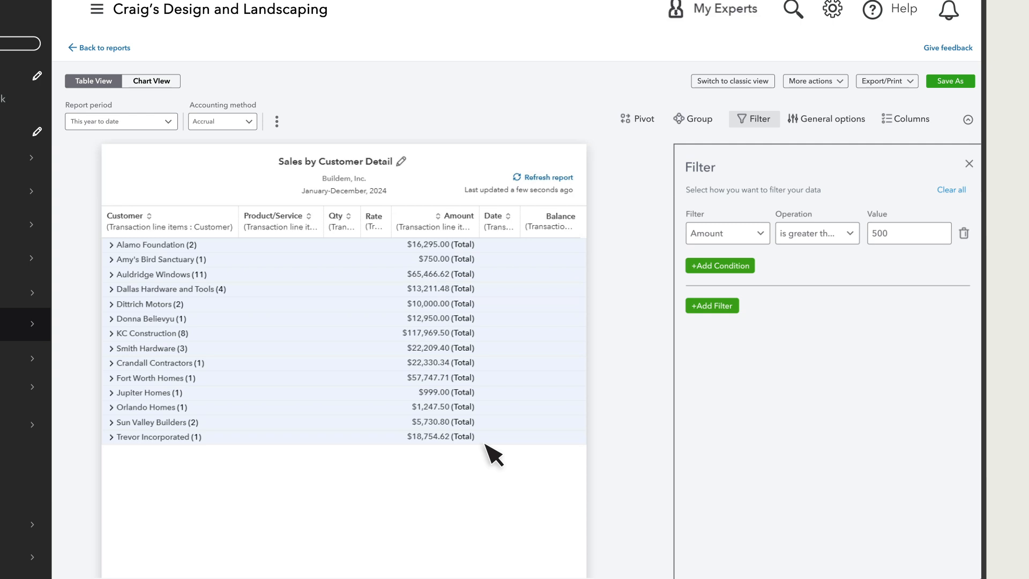
# View the report's general options and group the report by Product/Service instead of by customer
pyautogui.click(842, 123)
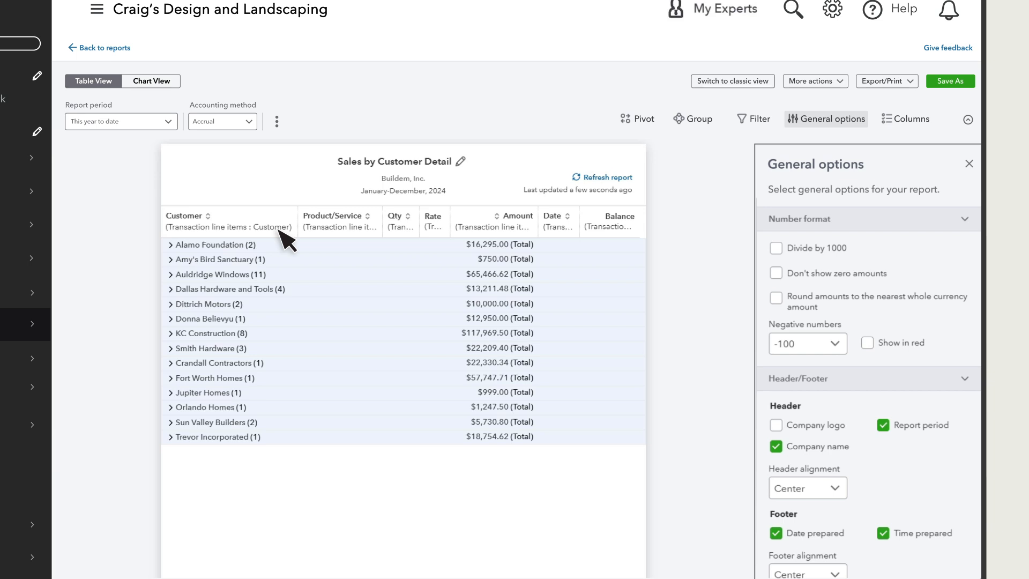
pyautogui.click(697, 121)
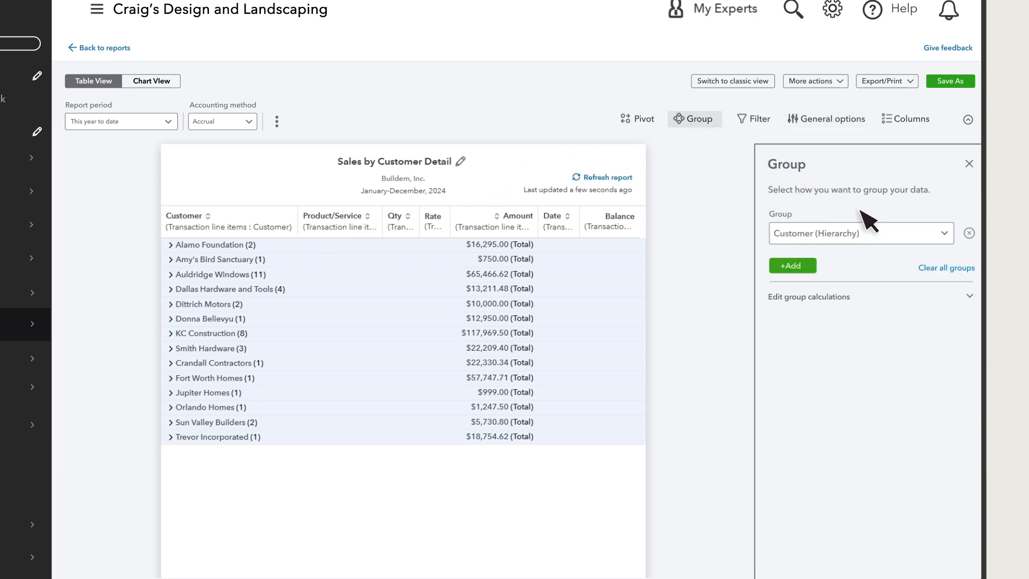
pyautogui.click(916, 246)
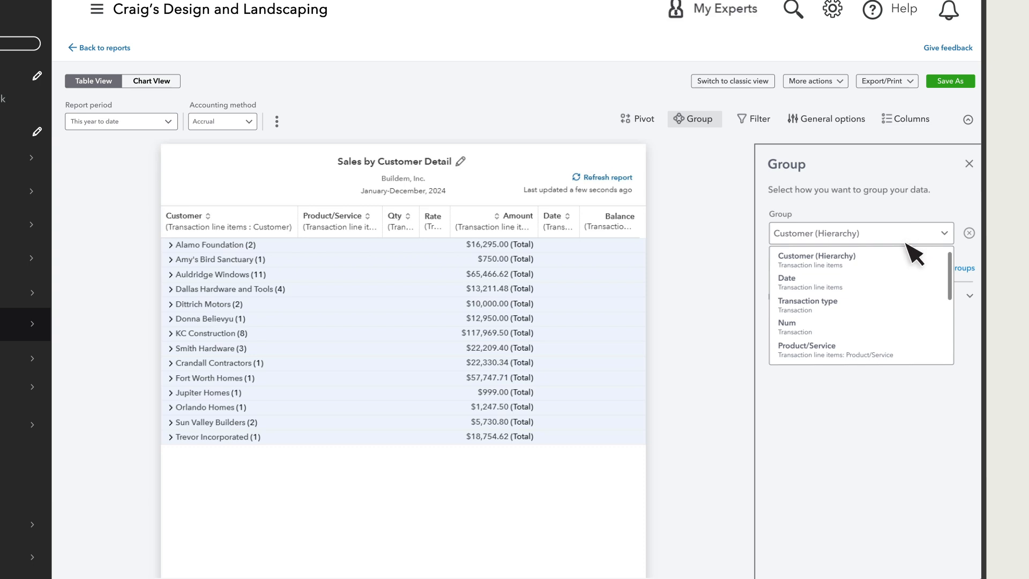
pyautogui.click(838, 351)
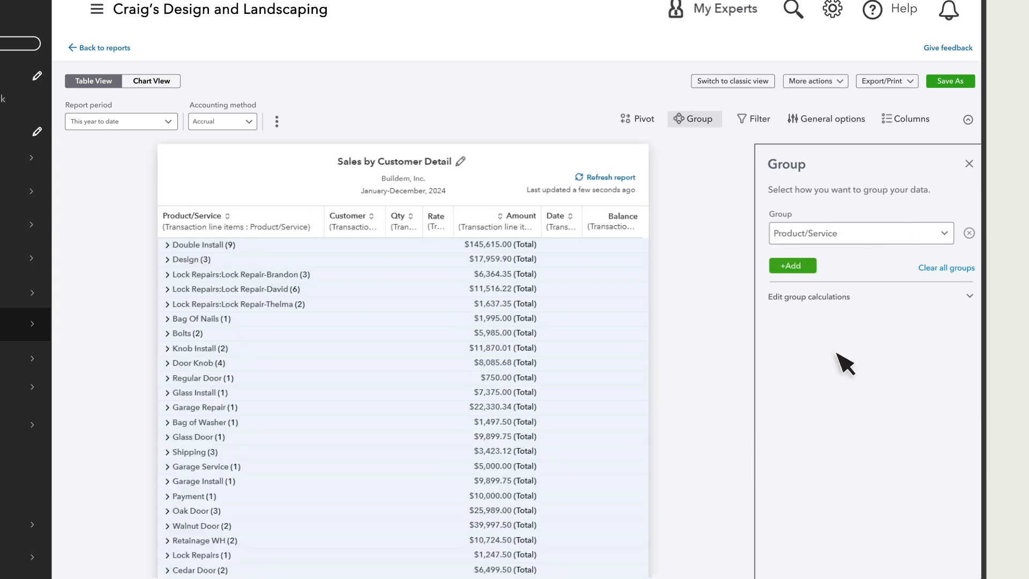
pyautogui.click(970, 163)
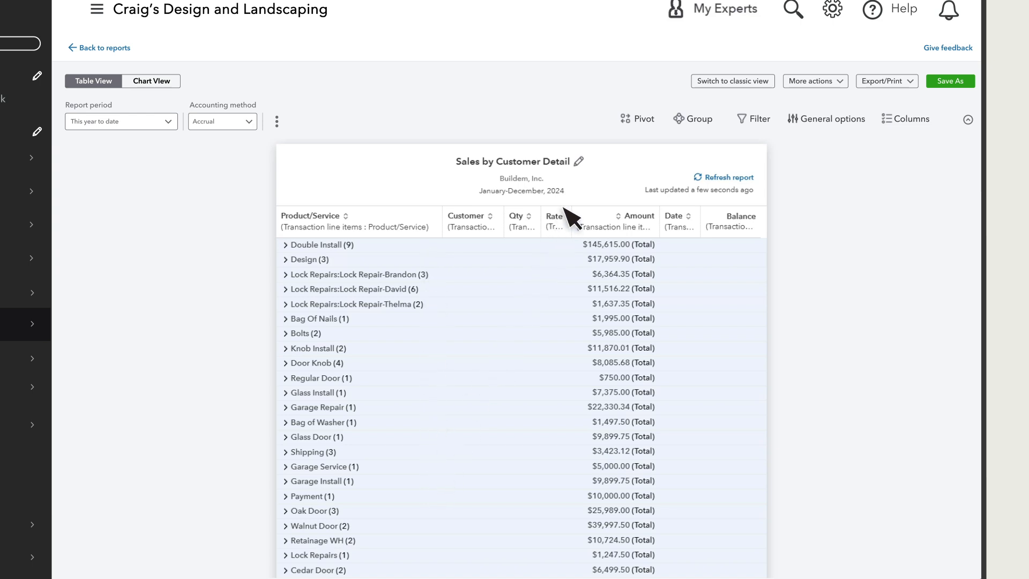
# Expand the fourth product group, a Lock Repairs item, and sort the report by Product/Service in ascending order
pyautogui.click(362, 291)
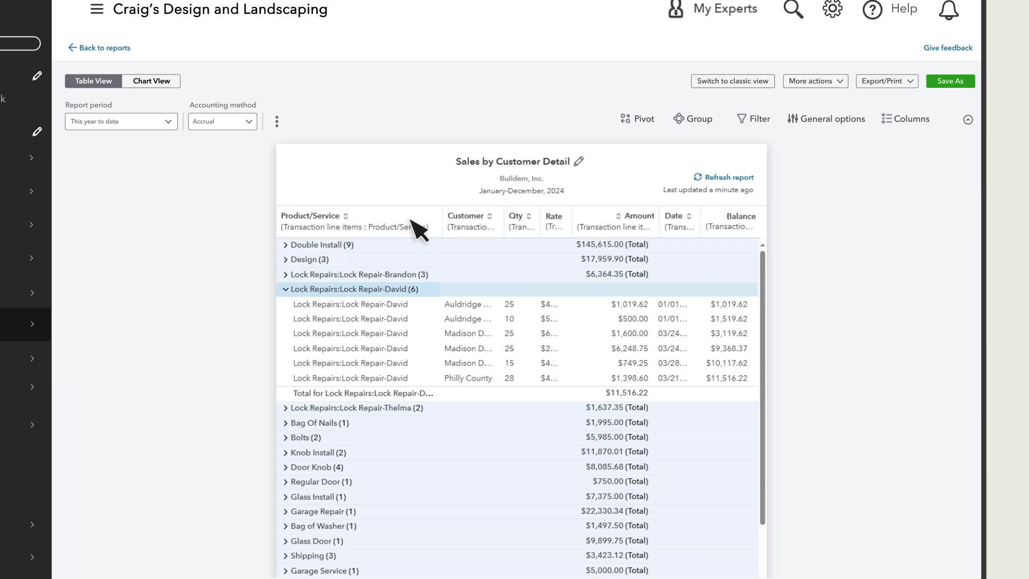
pyautogui.click(343, 220)
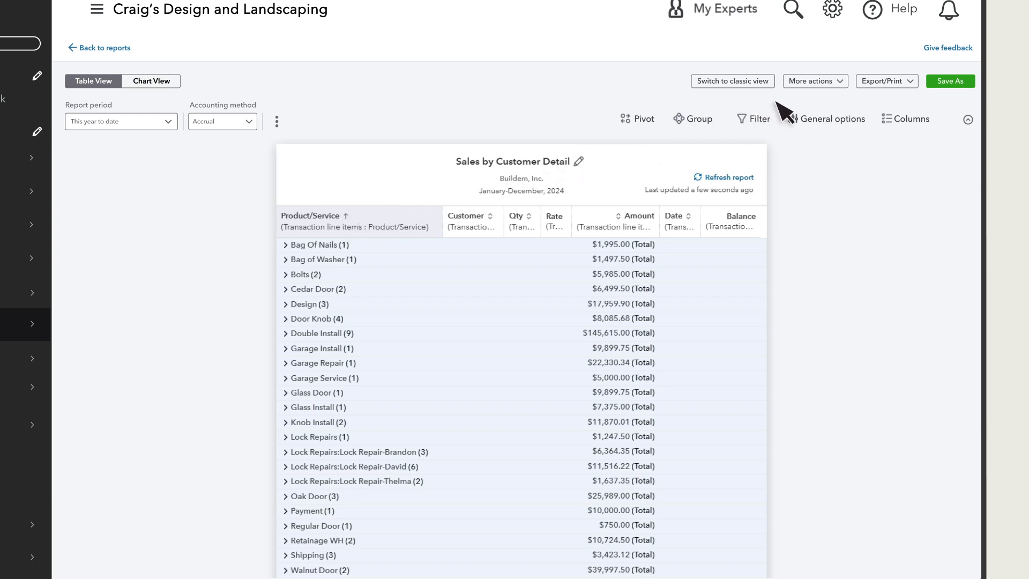
# Look over the report's additional actions and export options, and view the sales data as a chart
pyautogui.click(840, 85)
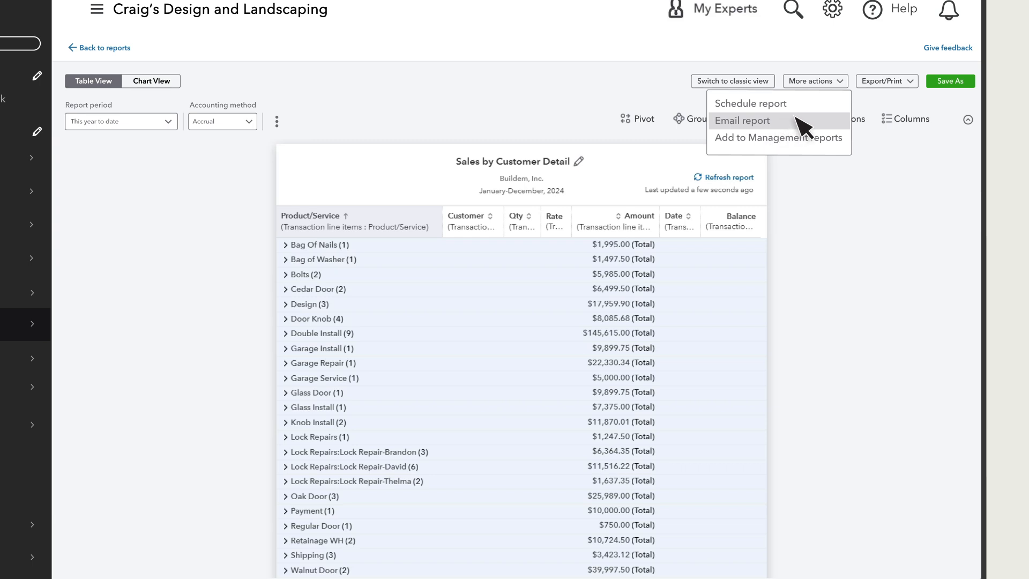
pyautogui.click(910, 91)
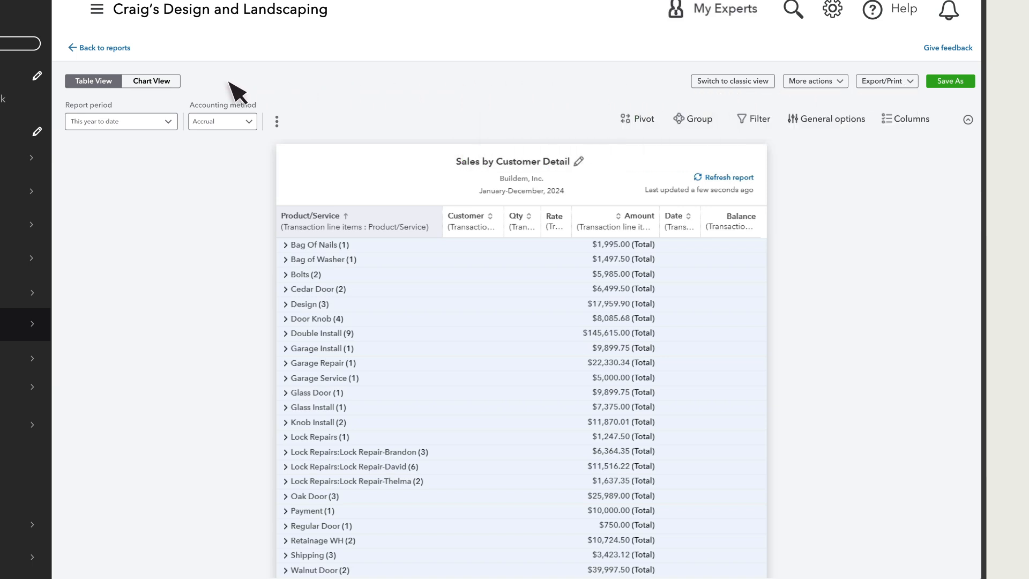
pyautogui.click(162, 86)
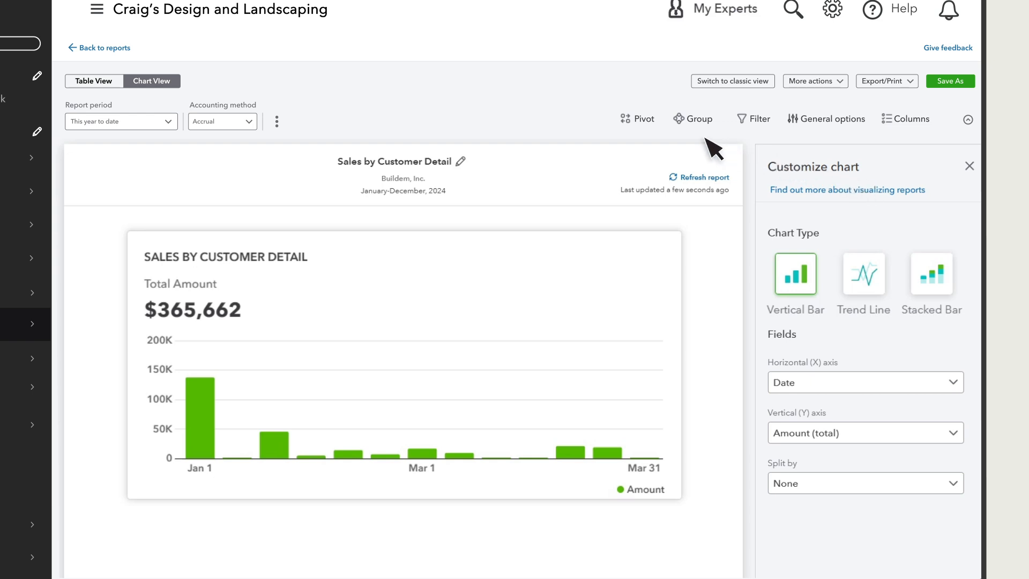
# Build a pivot table with Customer as rows, Product/Service as columns and Amount as values
pyautogui.click(642, 120)
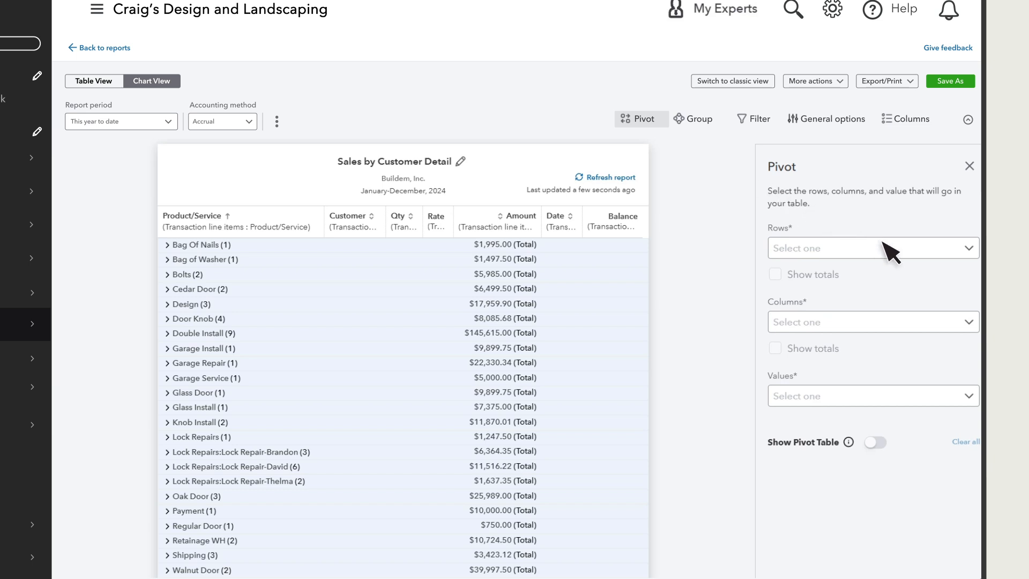
pyautogui.click(906, 250)
pyautogui.click(826, 305)
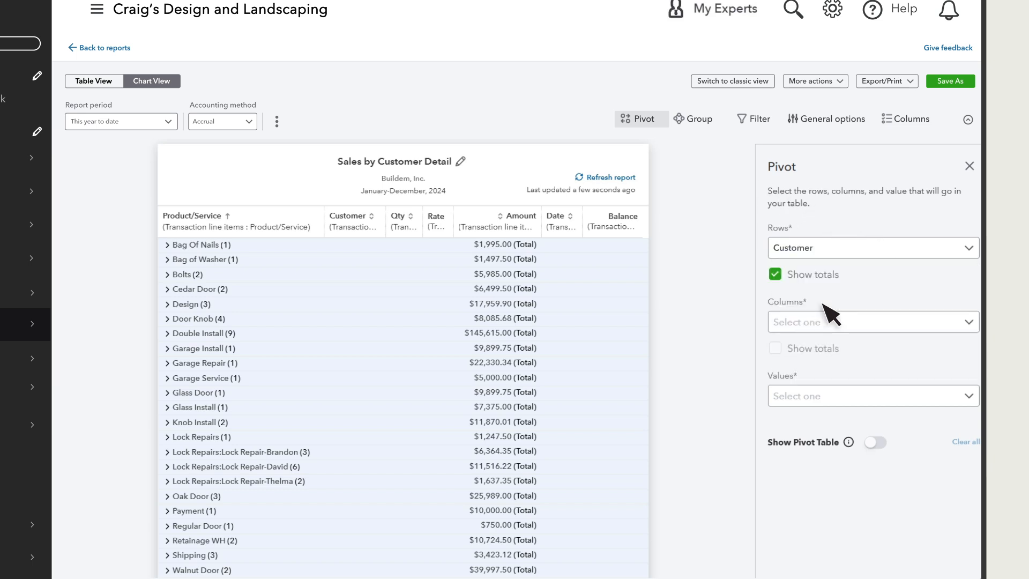
pyautogui.click(888, 326)
pyautogui.click(834, 368)
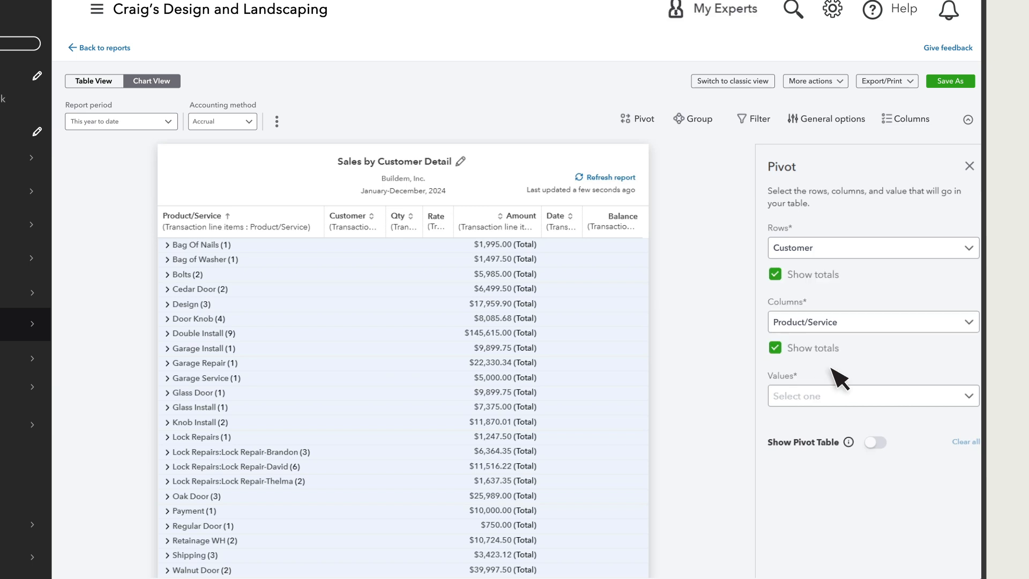
pyautogui.click(869, 398)
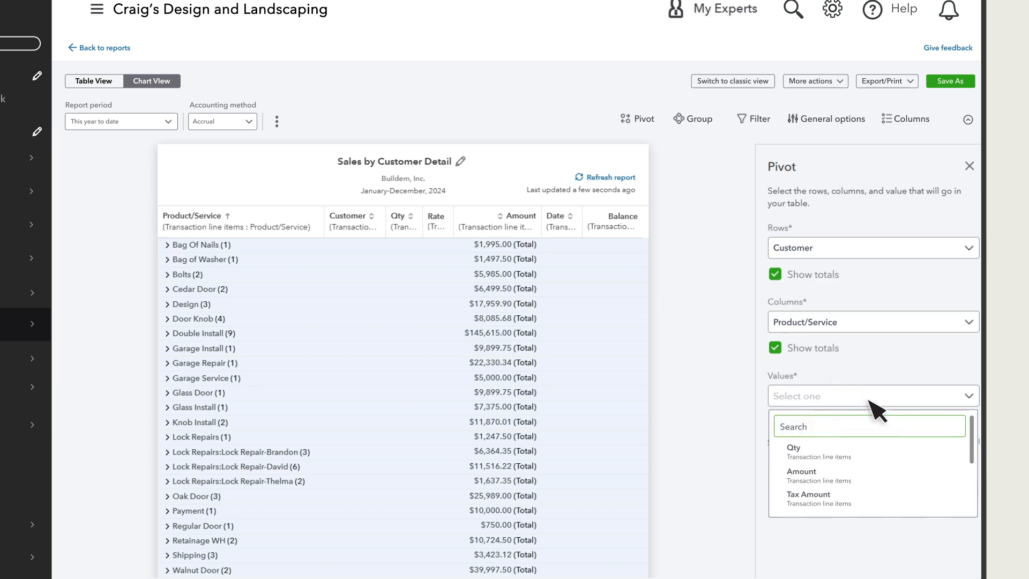
pyautogui.click(812, 475)
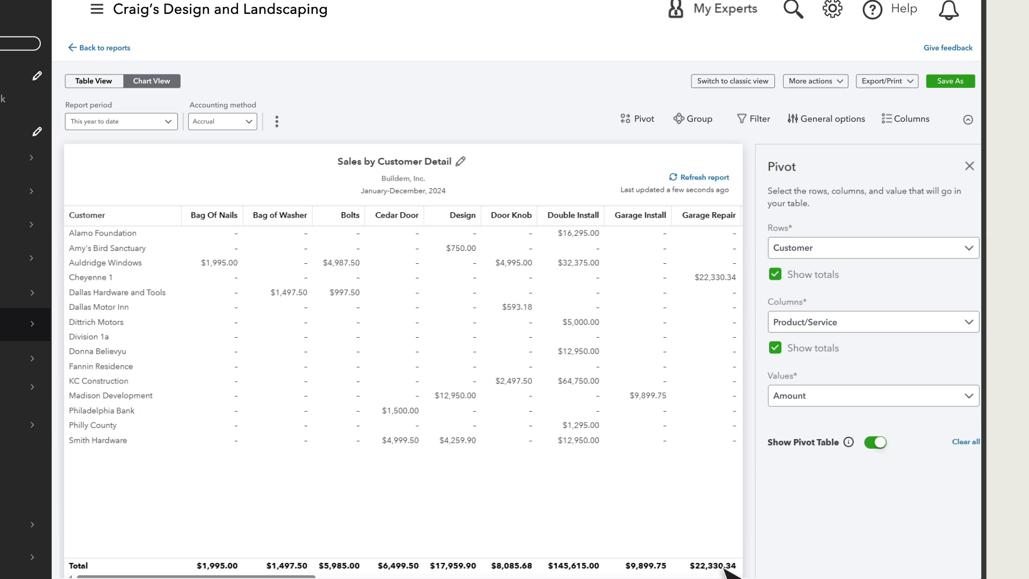
# Save the customized Sales by Customer Detail report and open the list of custom reports
pyautogui.click(958, 84)
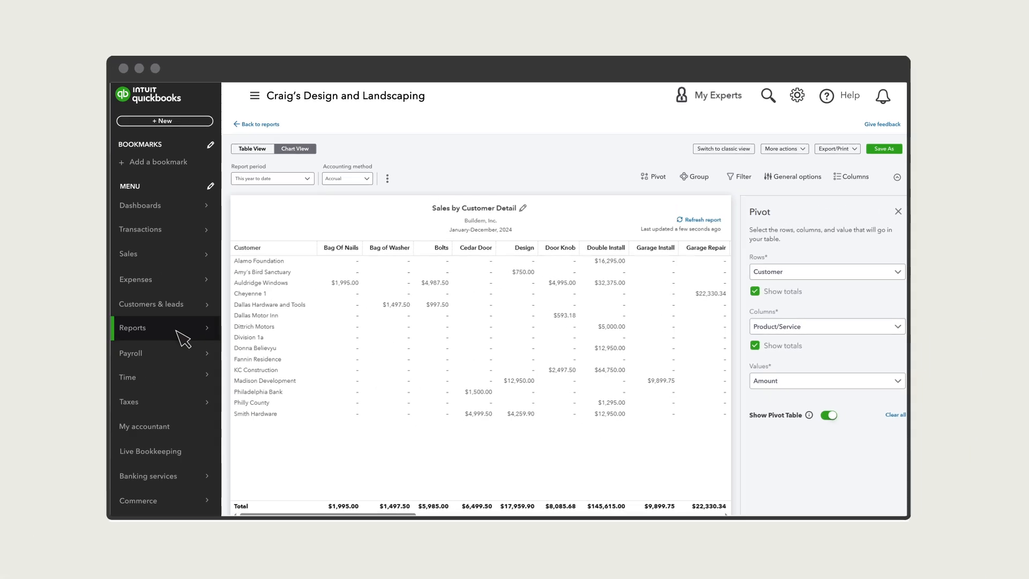
pyautogui.moveTo(38, 336)
pyautogui.click(175, 338)
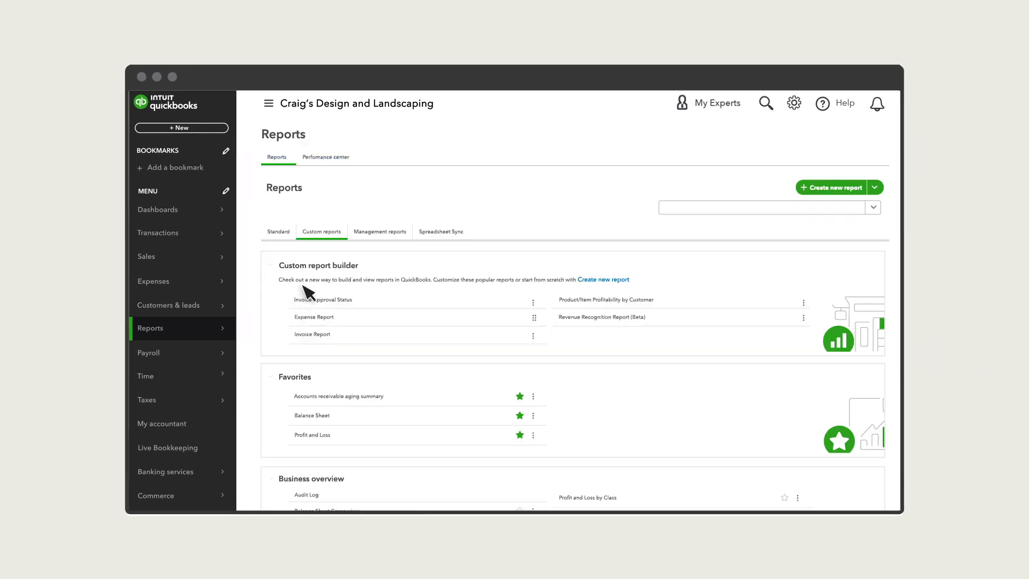
pyautogui.click(332, 240)
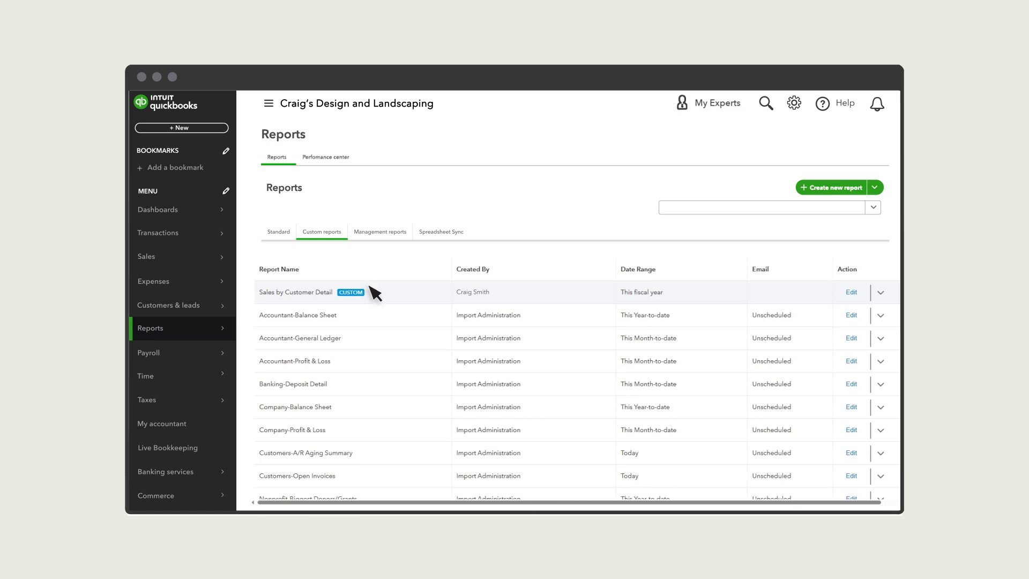